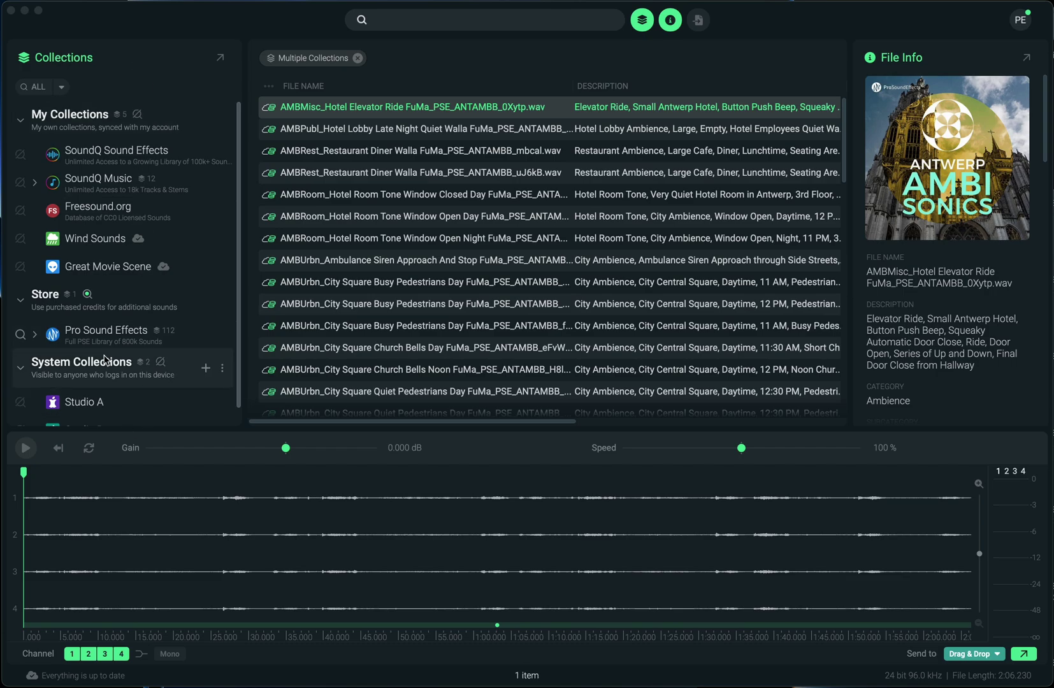
Collapse My Collections, Store and System Collections, then re-expand System Collections and My Collections.
{"action": "scroll", "coordinate": [118, 178], "scroll_direction": "down", "scroll_amount": 1}
{"action": "scroll", "coordinate": [118, 179], "scroll_direction": "up", "scroll_amount": 1}
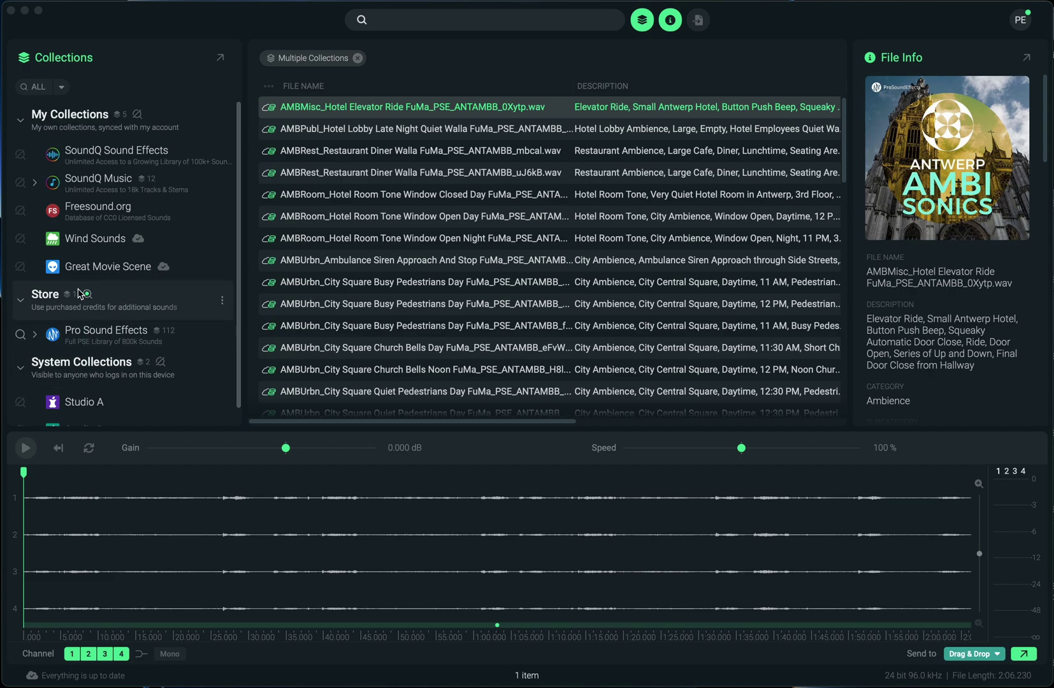
{"action": "left_click", "coordinate": [21, 119]}
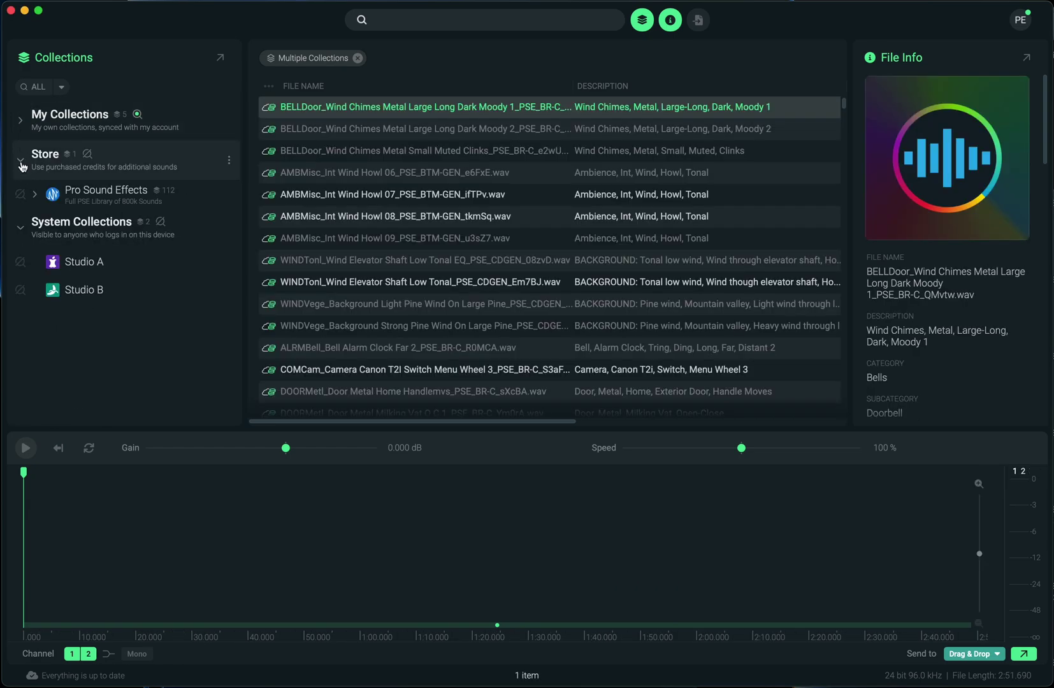
{"action": "left_click", "coordinate": [21, 160]}
{"action": "left_click", "coordinate": [21, 200]}
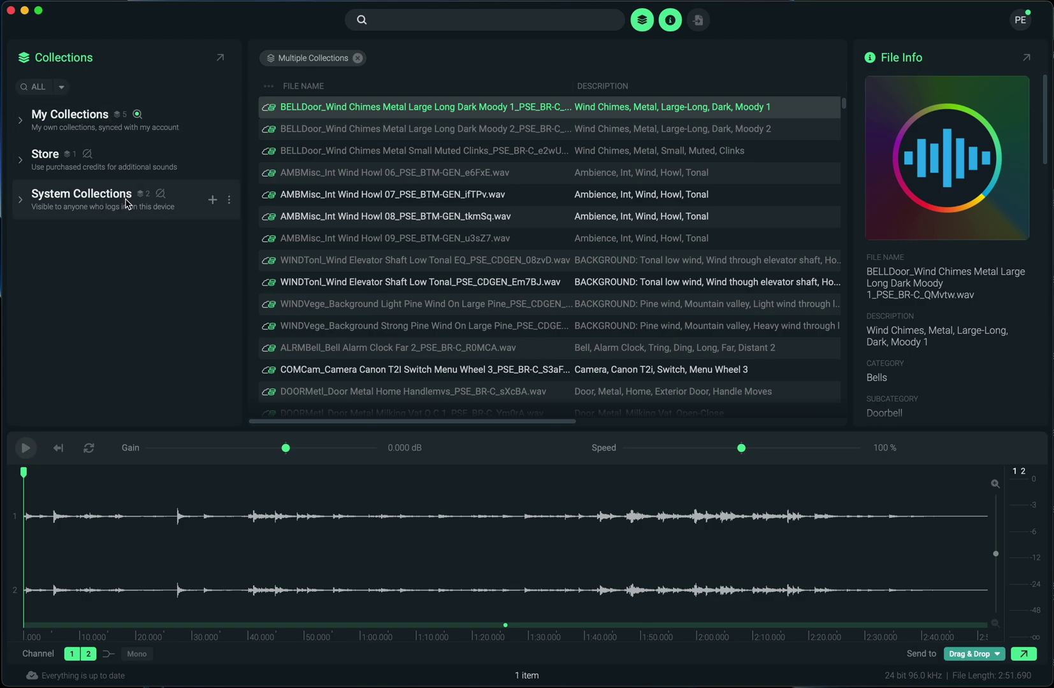
{"action": "left_click", "coordinate": [20, 199]}
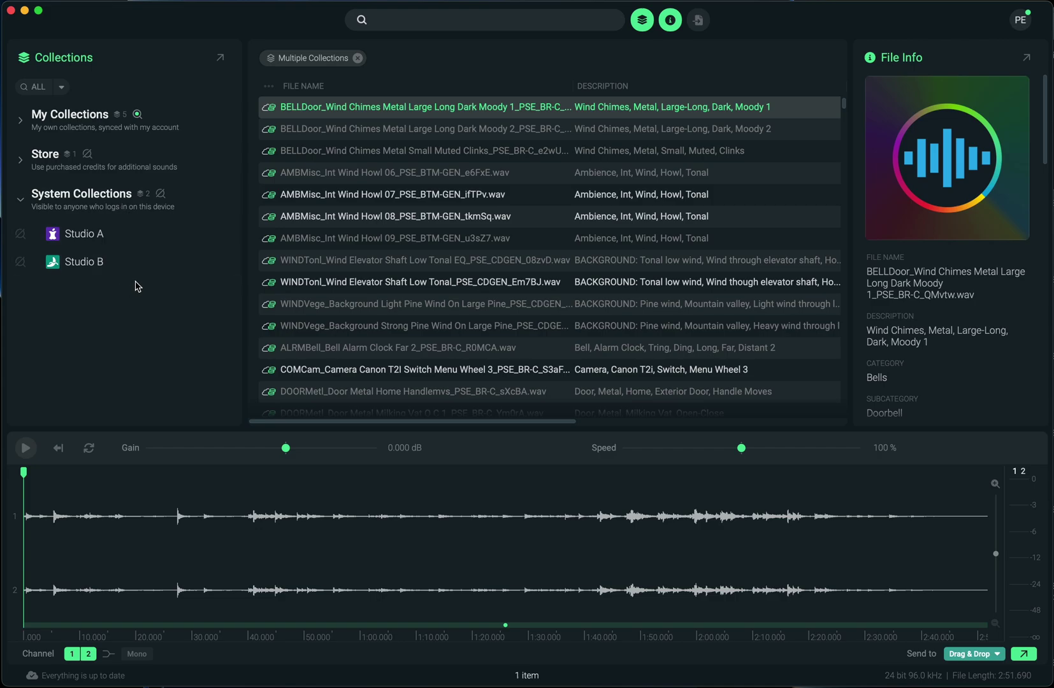
{"action": "left_click", "coordinate": [23, 121]}
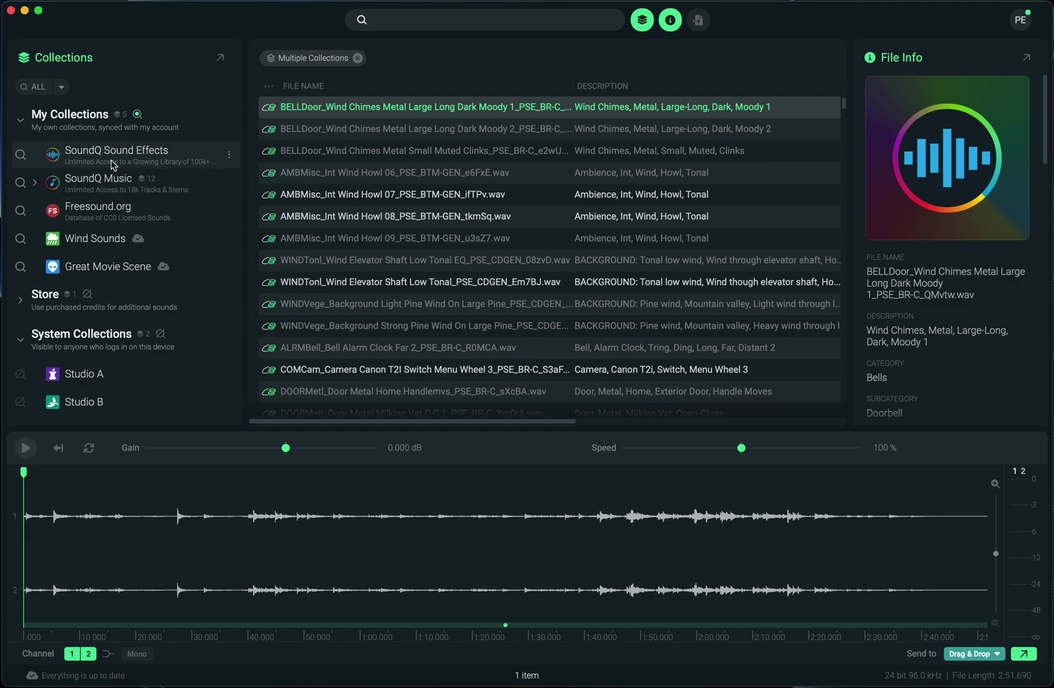
{"action": "left_click", "coordinate": [112, 162]}
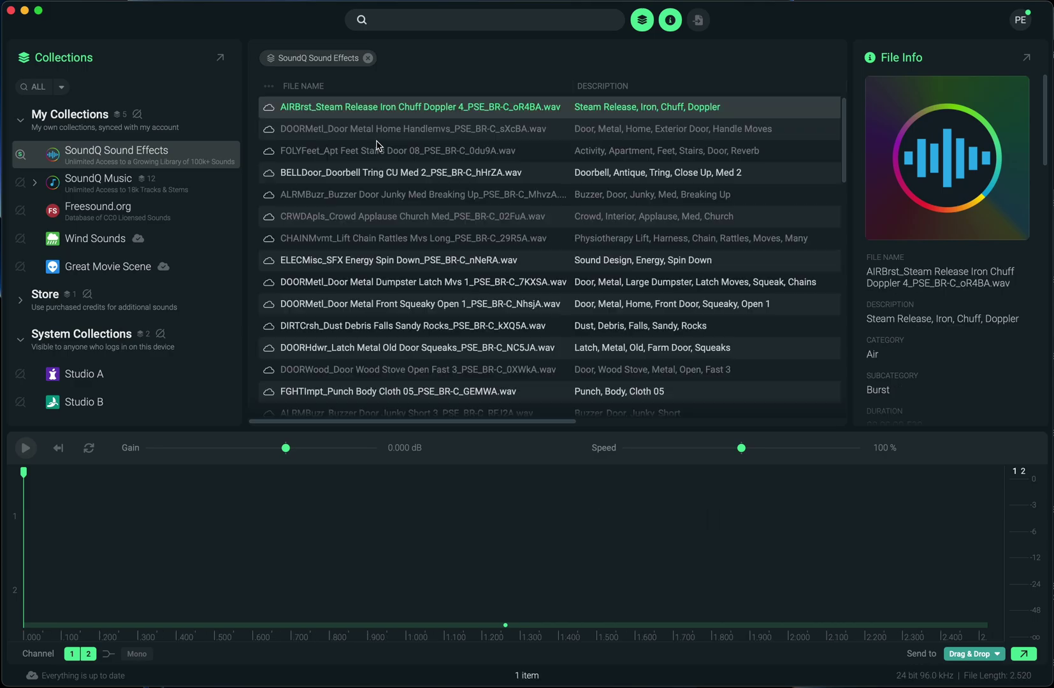
{"action": "scroll", "coordinate": [408, 283], "scroll_direction": "down", "scroll_amount": 1}
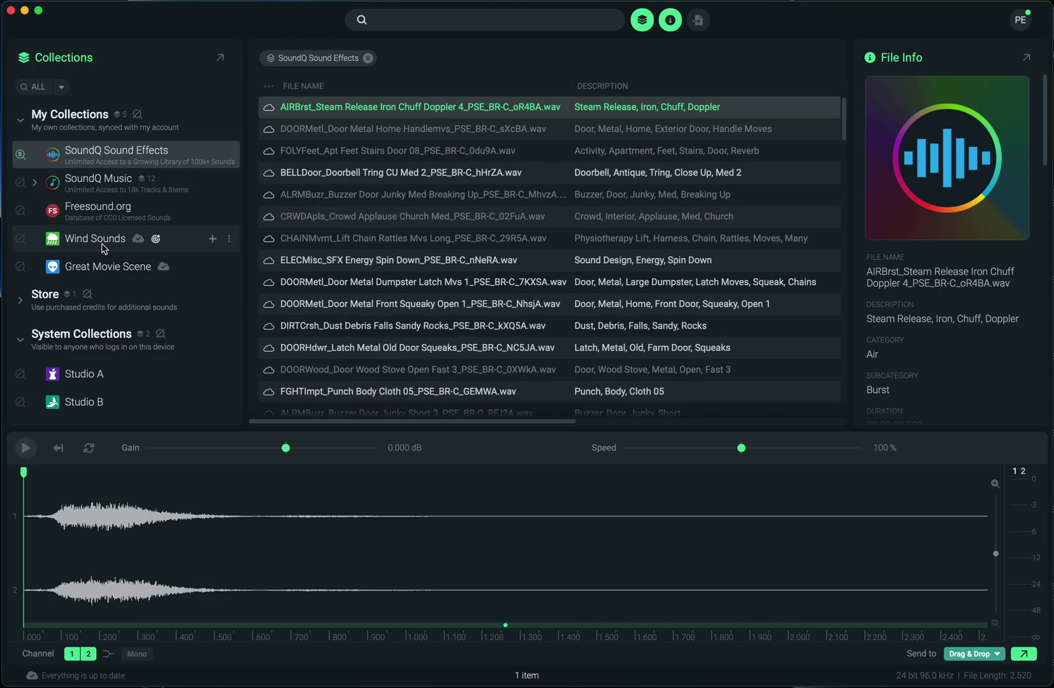
{"action": "left_click", "coordinate": [96, 240]}
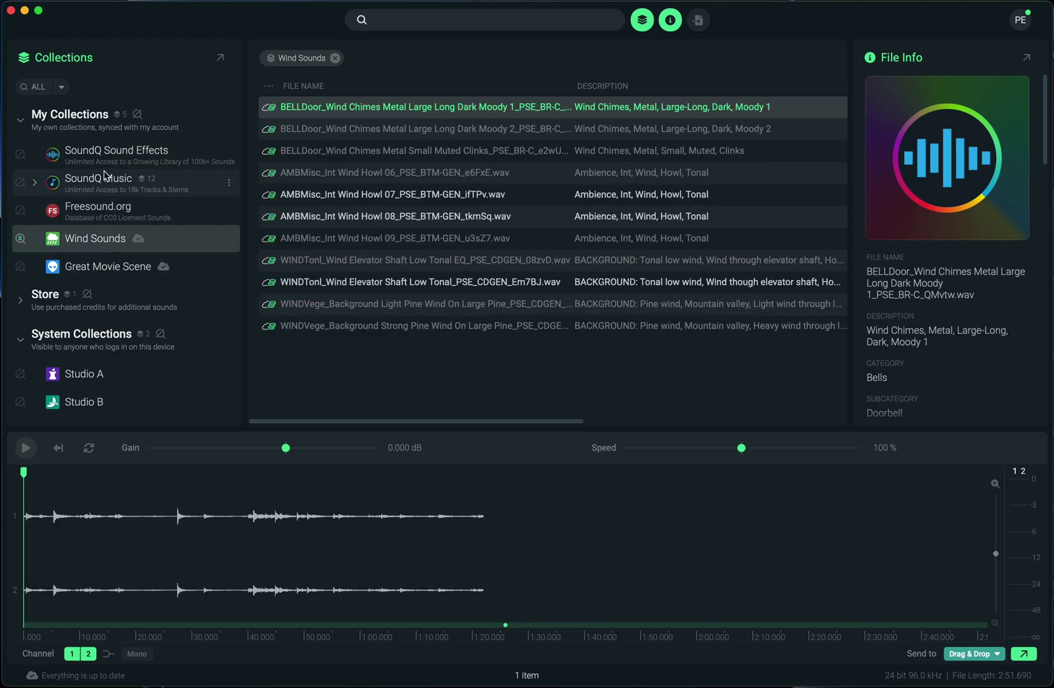
{"action": "left_click", "coordinate": [141, 191]}
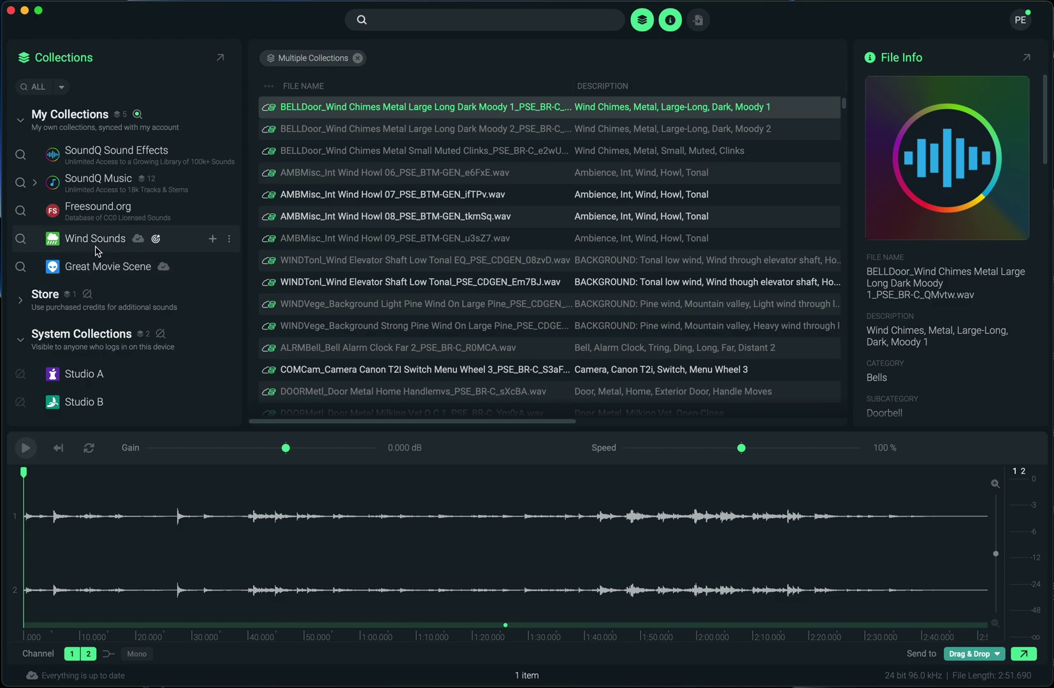
Expand Store and Pro Sound Effects to browse its sub-collections.
{"action": "left_click", "coordinate": [22, 299]}
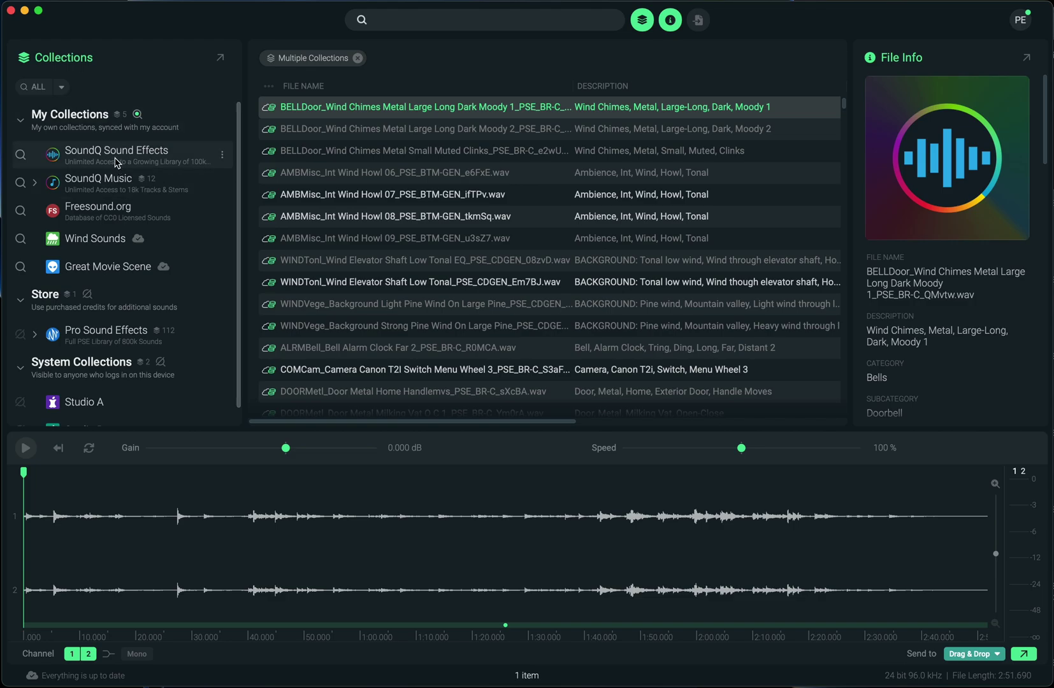
{"action": "left_click", "coordinate": [39, 339]}
{"action": "scroll", "coordinate": [95, 287], "scroll_direction": "down", "scroll_amount": 3}
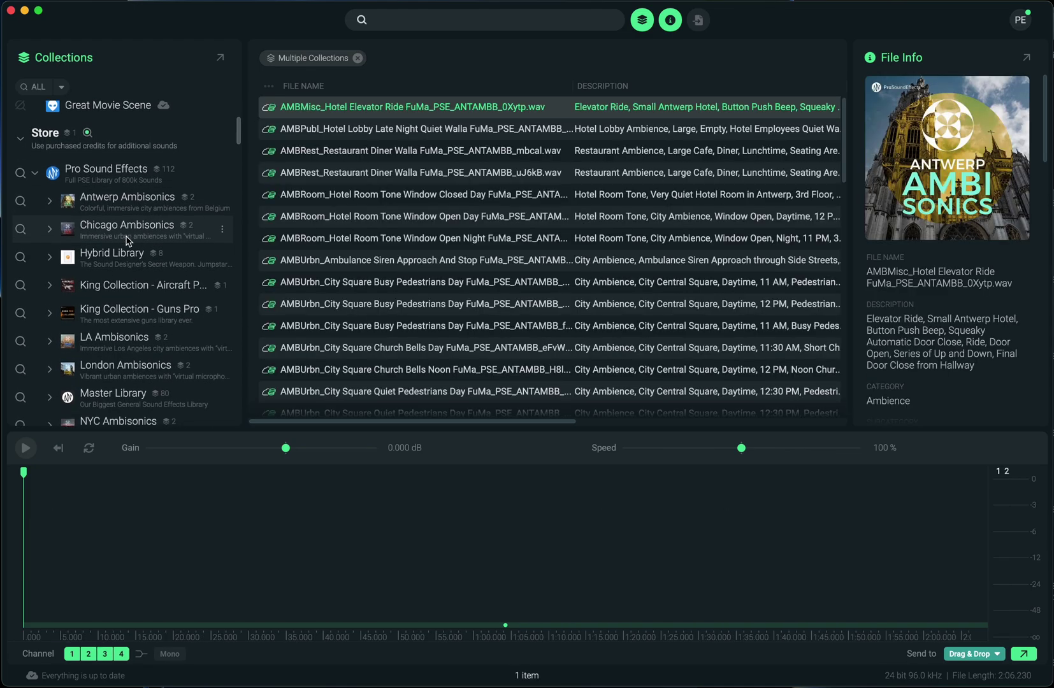
{"action": "scroll", "coordinate": [126, 241], "scroll_direction": "down", "scroll_amount": 15}
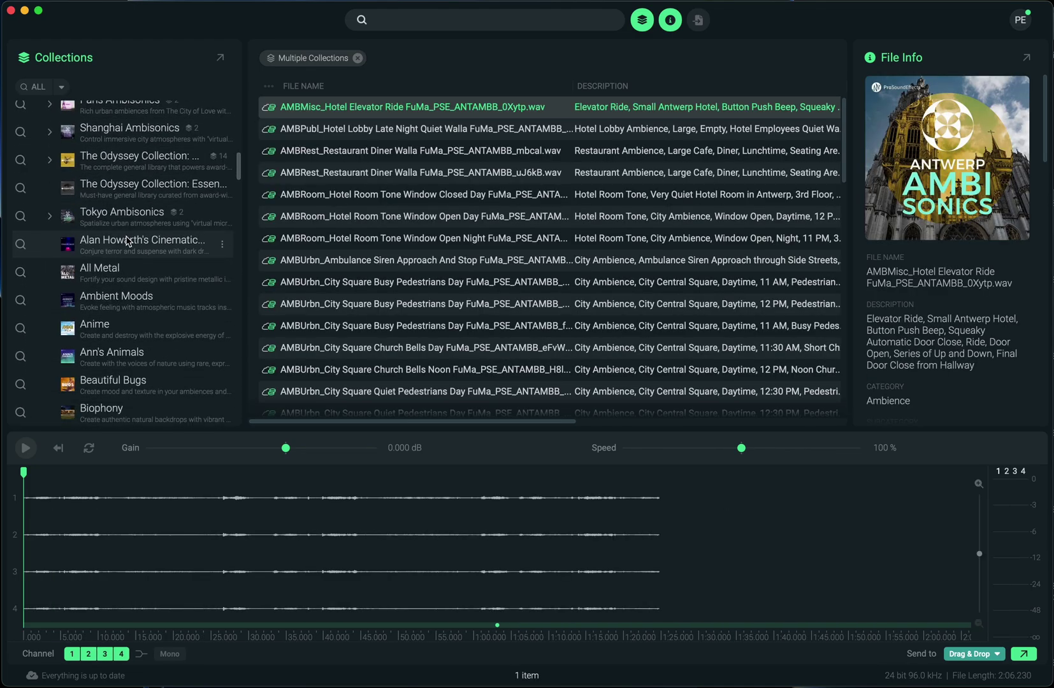
{"action": "scroll", "coordinate": [126, 241], "scroll_direction": "up", "scroll_amount": 7}
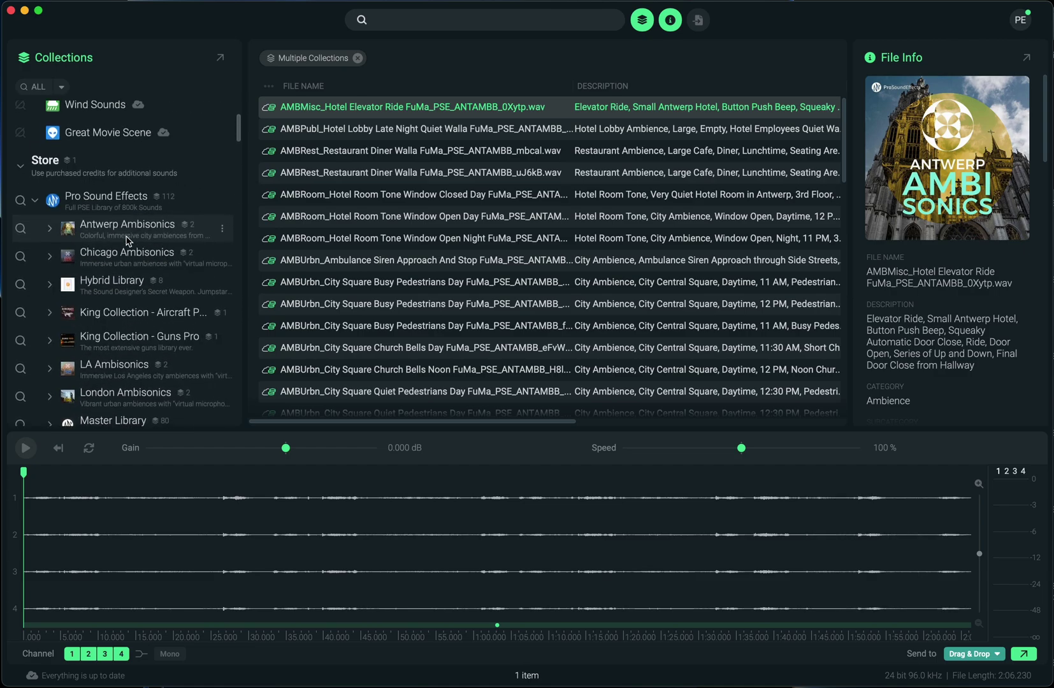
{"action": "scroll", "coordinate": [126, 241], "scroll_direction": "down", "scroll_amount": 15}
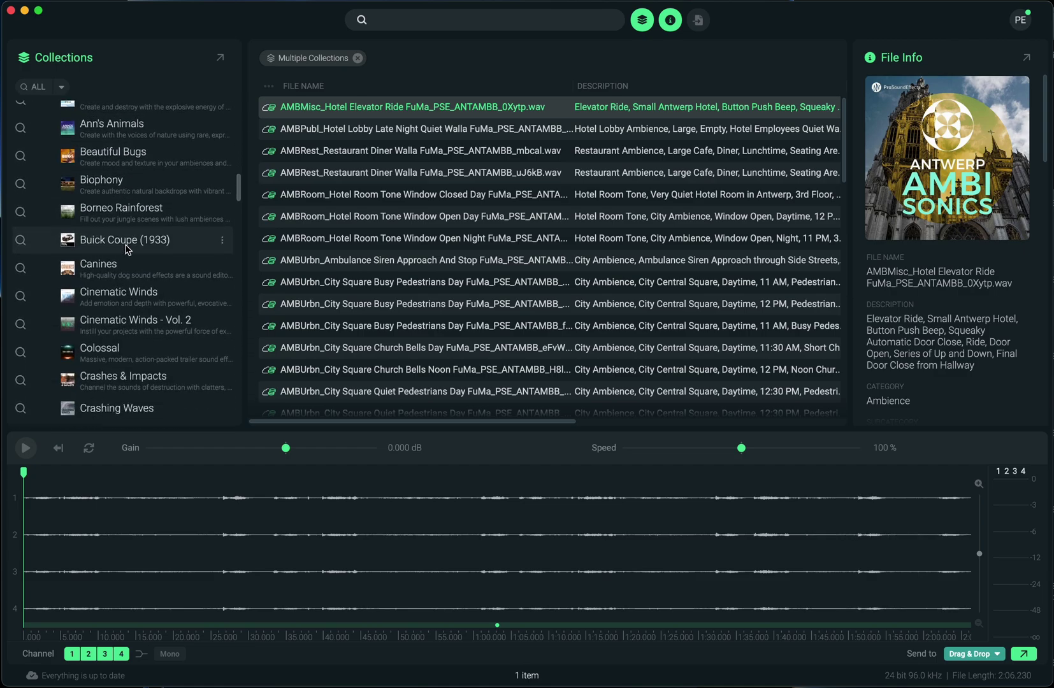
{"action": "scroll", "coordinate": [126, 248], "scroll_direction": "up", "scroll_amount": 20}
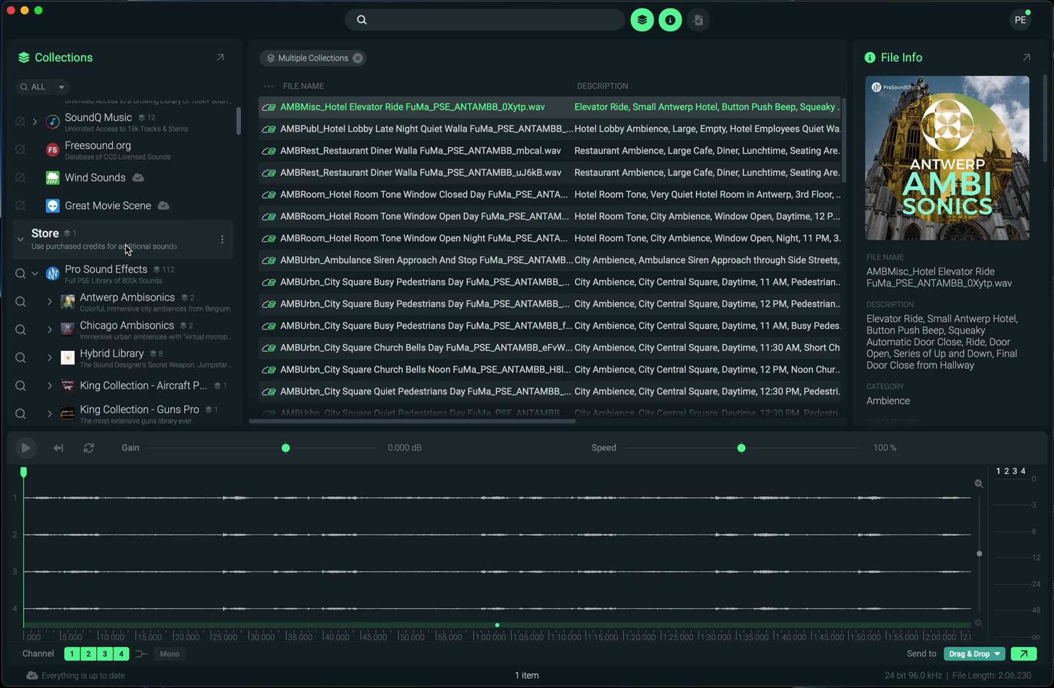
{"action": "scroll", "coordinate": [126, 248], "scroll_direction": "down", "scroll_amount": 3}
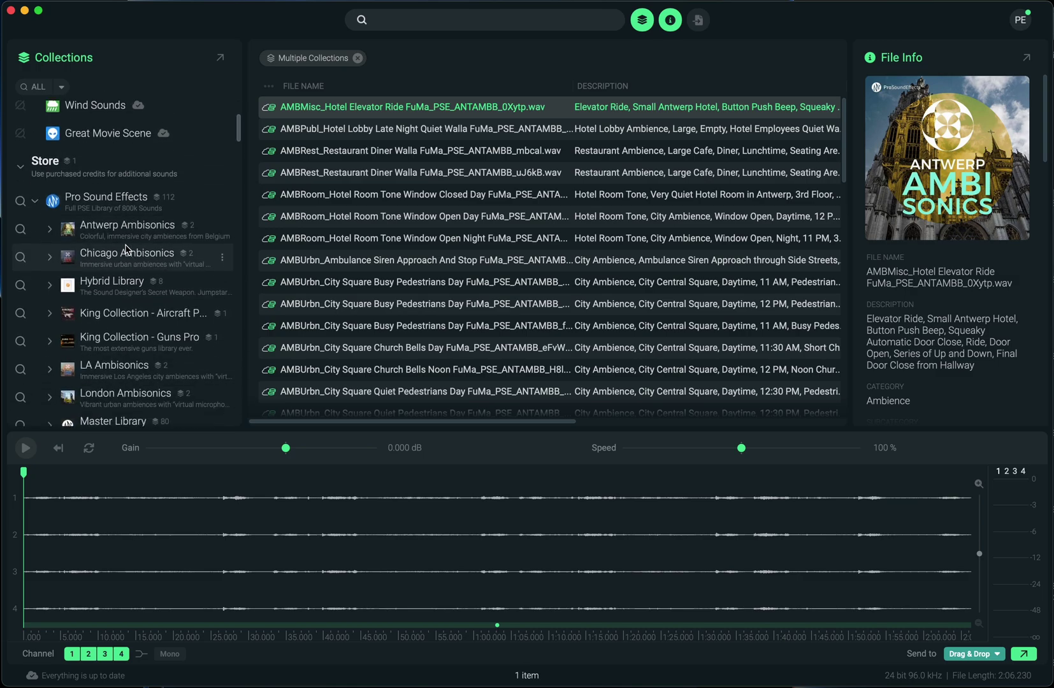
Search within the Pro Sound Effects library, then collapse the Store group.
{"action": "left_click", "coordinate": [106, 171]}
{"action": "scroll", "coordinate": [130, 281], "scroll_direction": "down", "scroll_amount": 12}
{"action": "scroll", "coordinate": [135, 290], "scroll_direction": "up", "scroll_amount": 12}
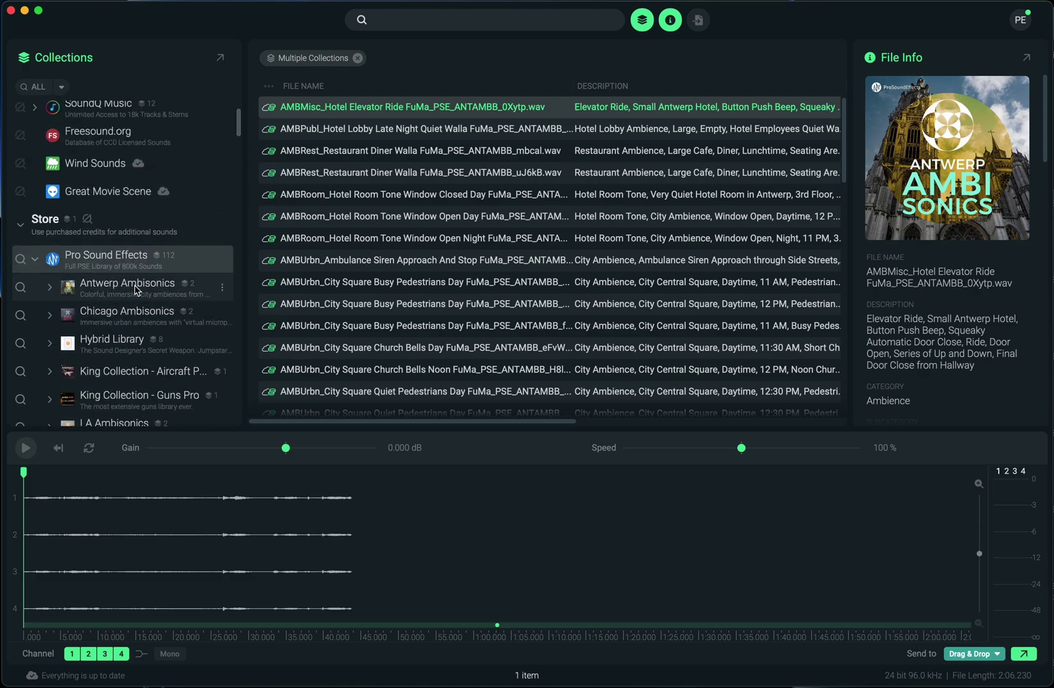
{"action": "left_click", "coordinate": [20, 229]}
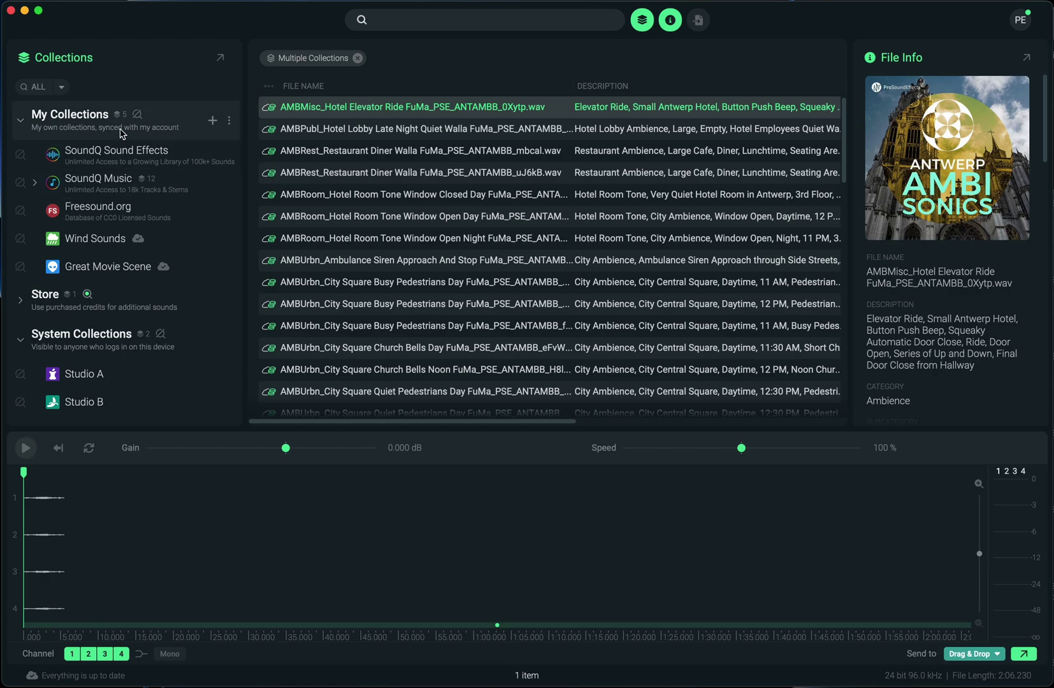
Switch search back to My Collections, narrow it to Wind Sounds, and open its settings menu.
{"action": "left_click", "coordinate": [89, 116]}
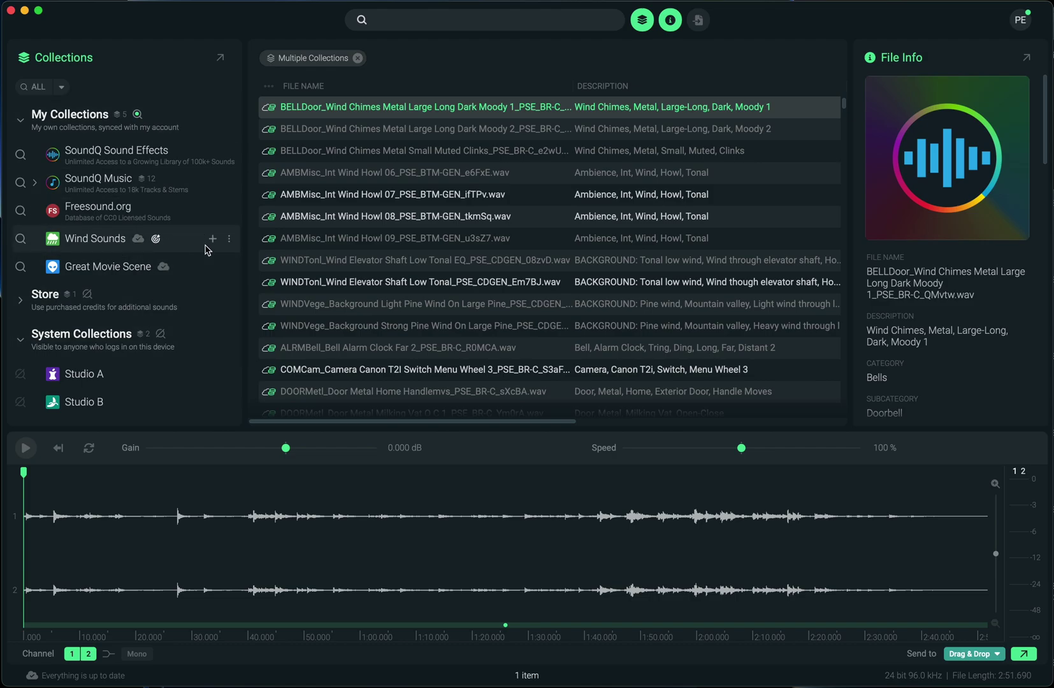
{"action": "left_click", "coordinate": [230, 243]}
{"action": "left_click", "coordinate": [231, 246]}
{"action": "left_click", "coordinate": [230, 246]}
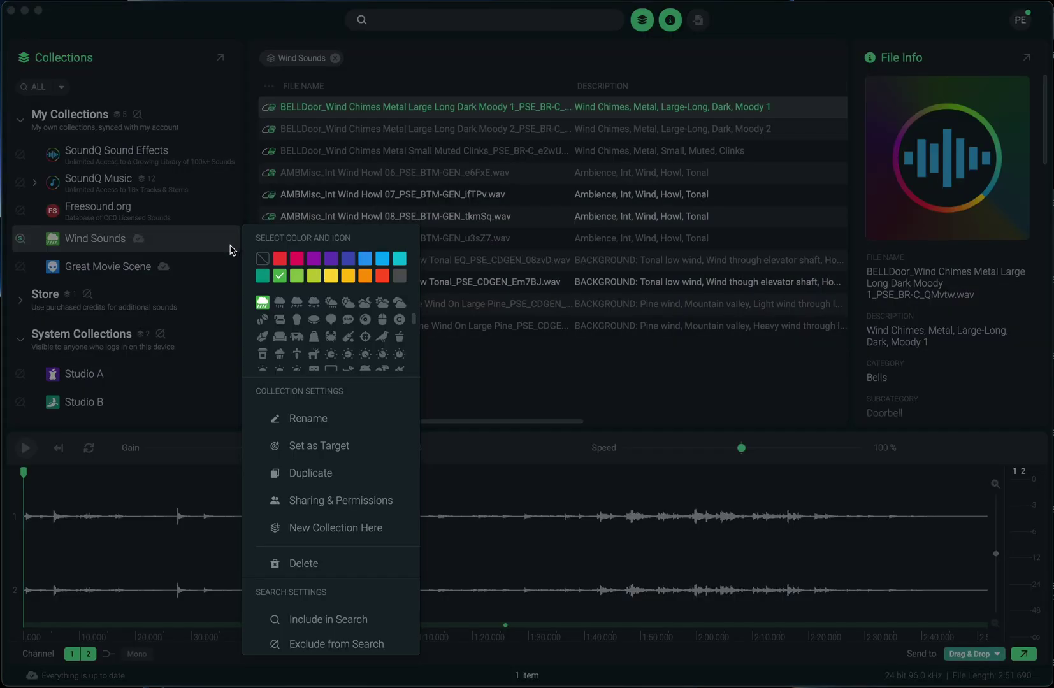
Invite a collaborator's e-mail to Wind Sounds through Sharing & Permissions.
{"action": "left_click", "coordinate": [329, 502]}
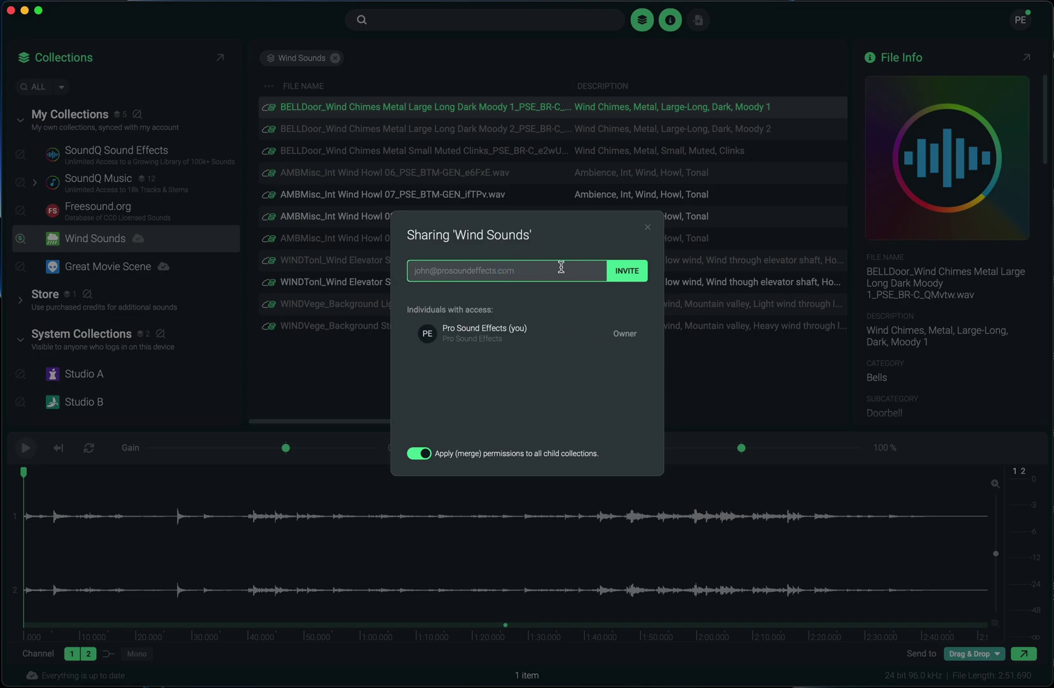
{"action": "left_click", "coordinate": [631, 276]}
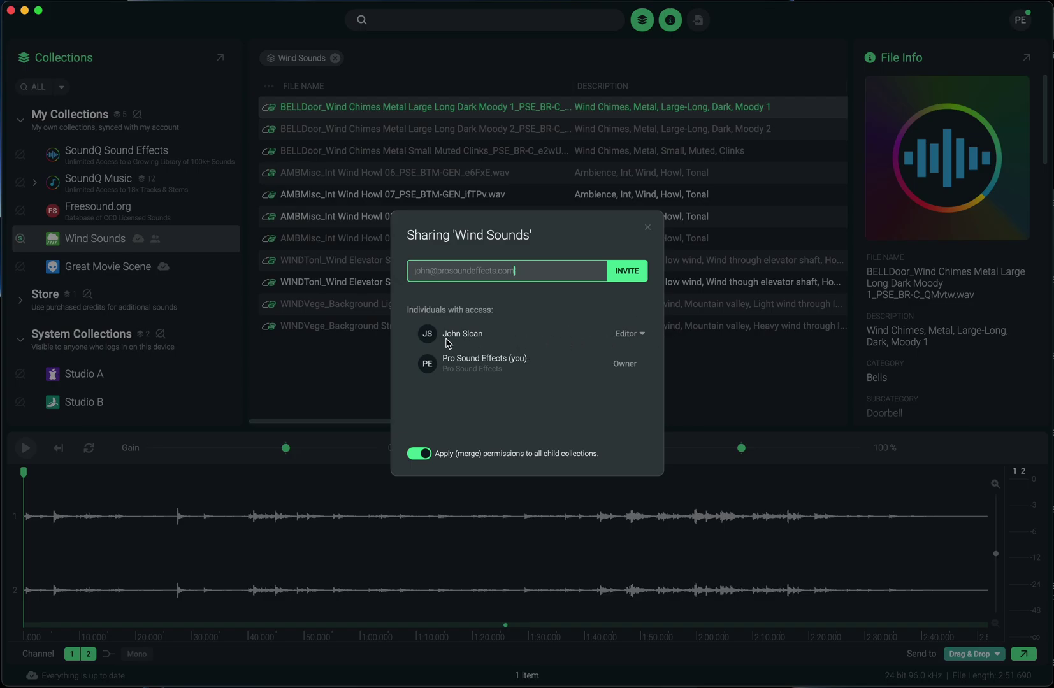
{"action": "left_click", "coordinate": [637, 337]}
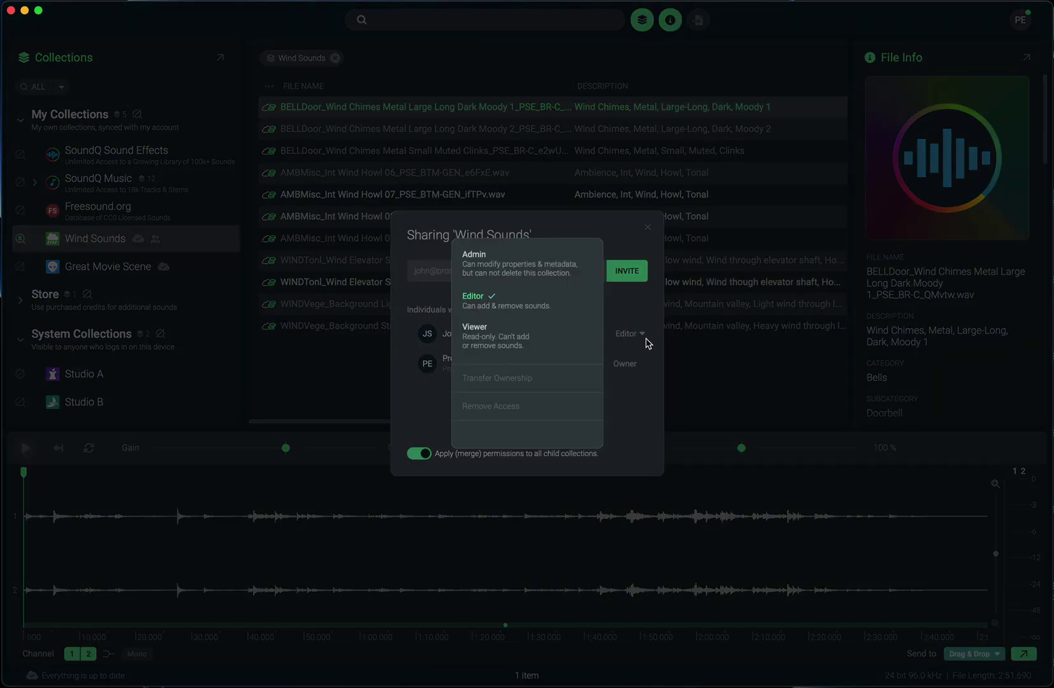
{"action": "left_click", "coordinate": [645, 341]}
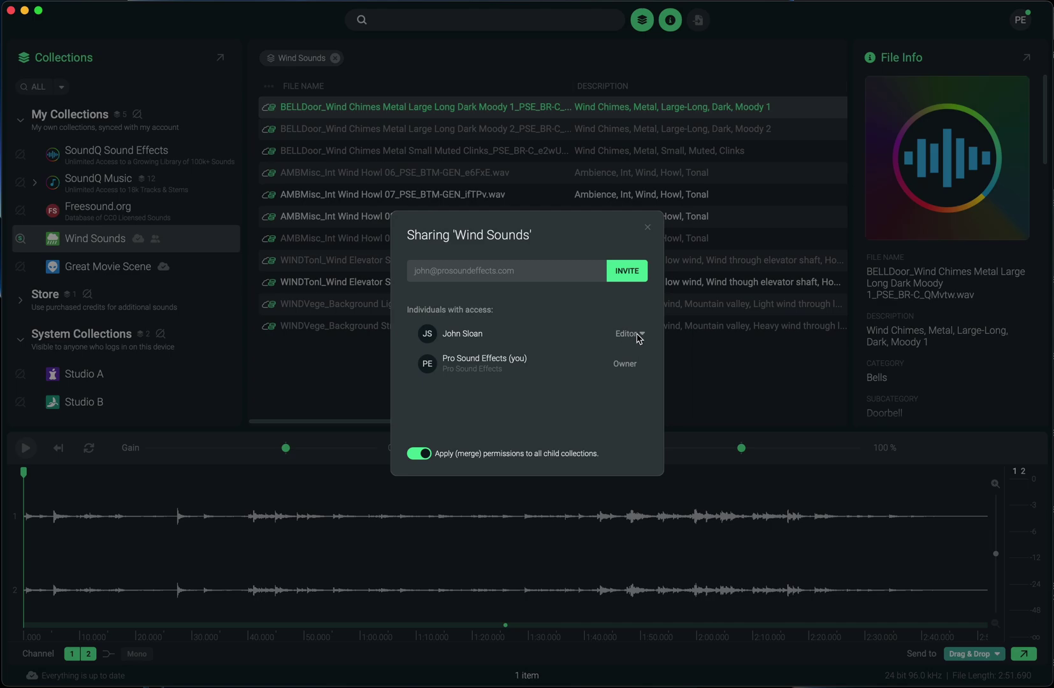
{"action": "left_click", "coordinate": [639, 336]}
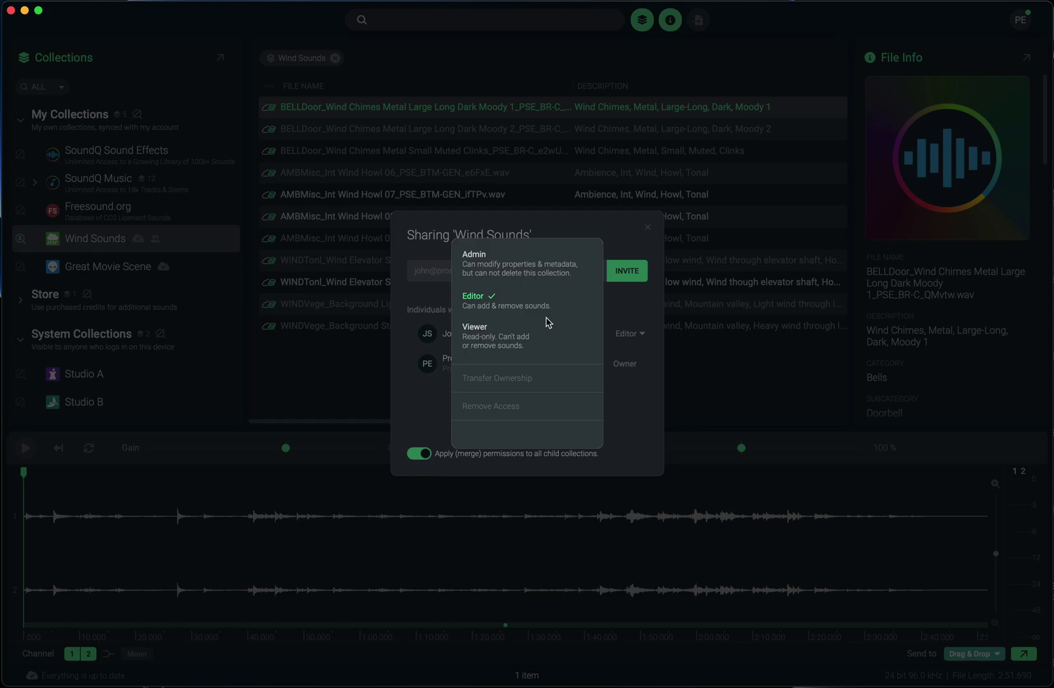
{"action": "left_click", "coordinate": [616, 230]}
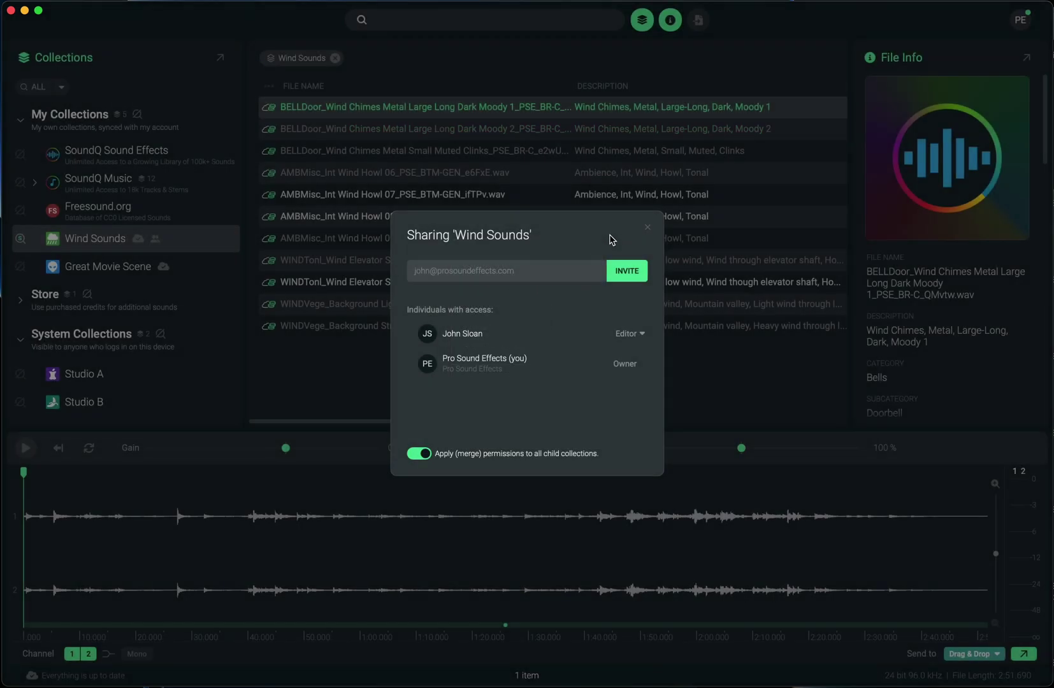
{"action": "left_click", "coordinate": [641, 335]}
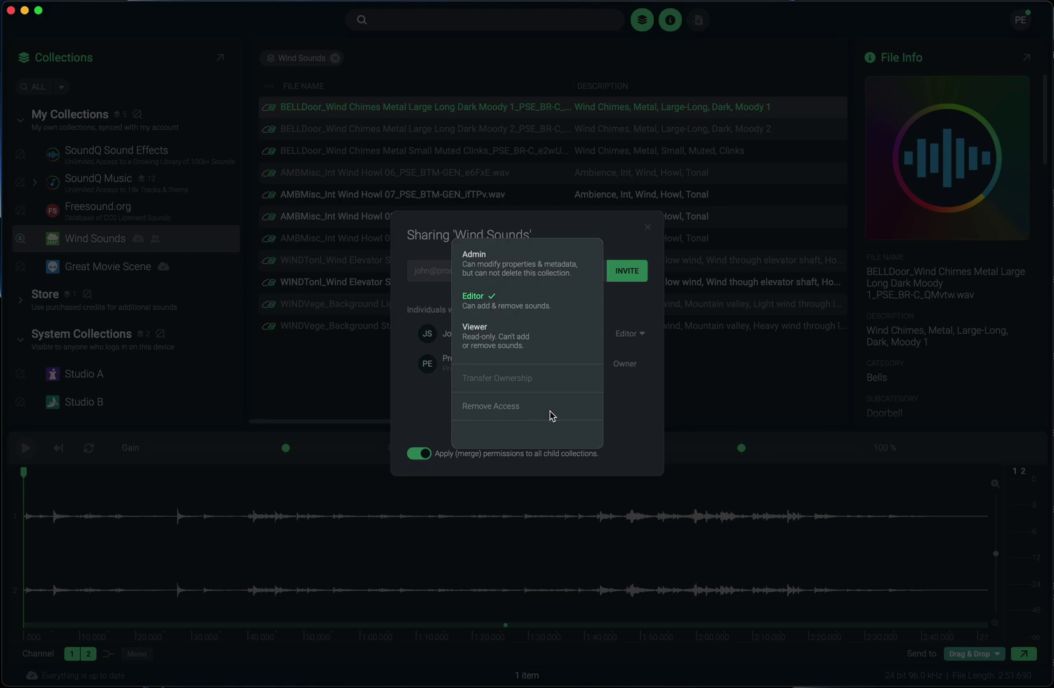
{"action": "left_click", "coordinate": [650, 415]}
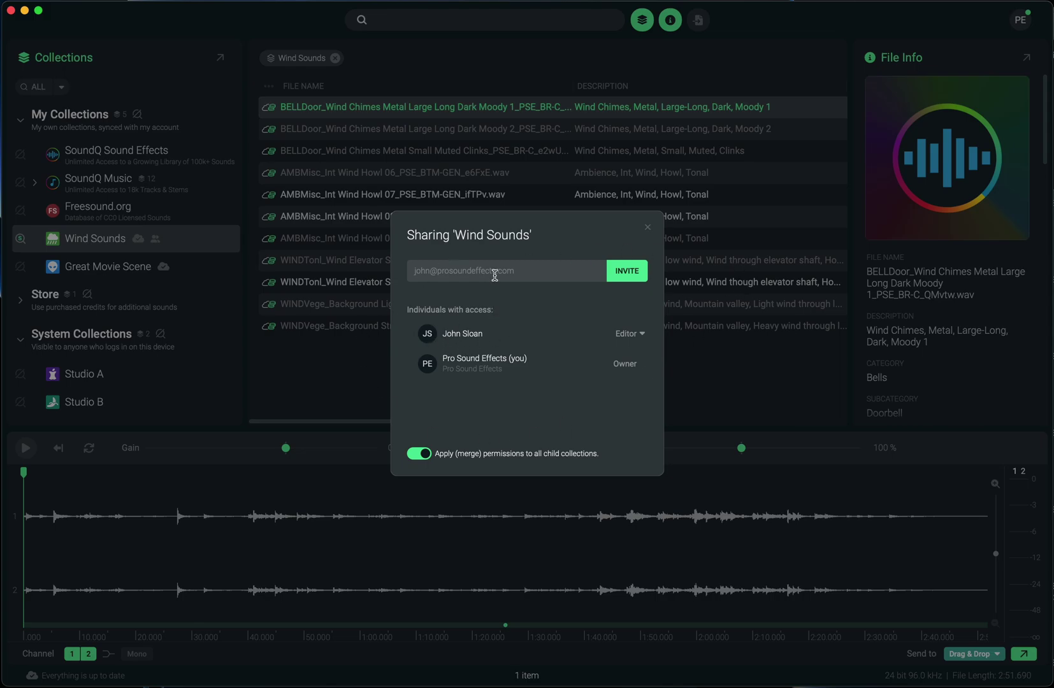
Close the Wind Sounds Sharing dialog.
{"action": "left_click", "coordinate": [647, 227]}
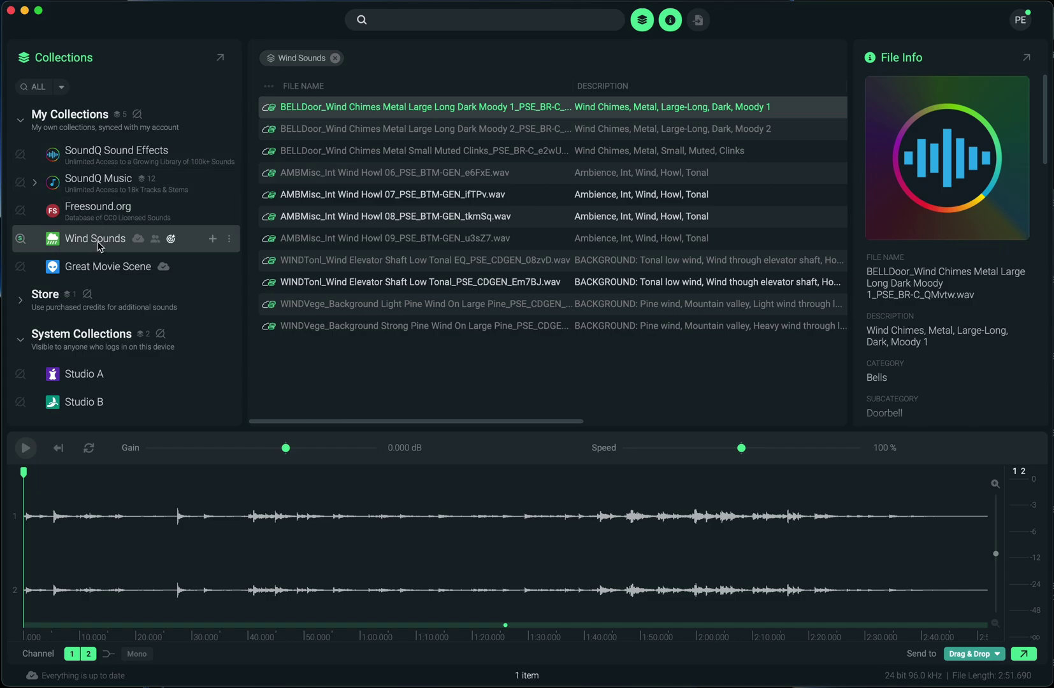
Open Studio A and preview drum samples such as 58 BD 29.wav and 383 SD 36.wav.
{"action": "left_click", "coordinate": [82, 374]}
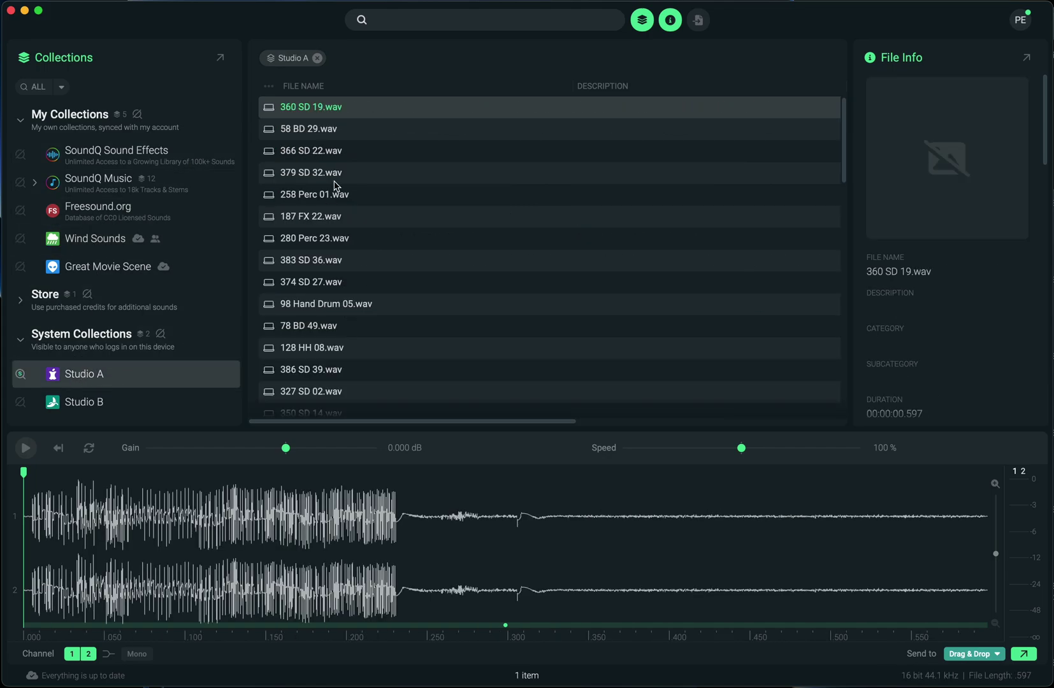
{"action": "left_click", "coordinate": [332, 135]}
{"action": "left_click", "coordinate": [334, 153]}
{"action": "left_click", "coordinate": [336, 174]}
{"action": "left_click", "coordinate": [339, 196]}
{"action": "left_click", "coordinate": [337, 239]}
{"action": "left_click", "coordinate": [343, 263]}
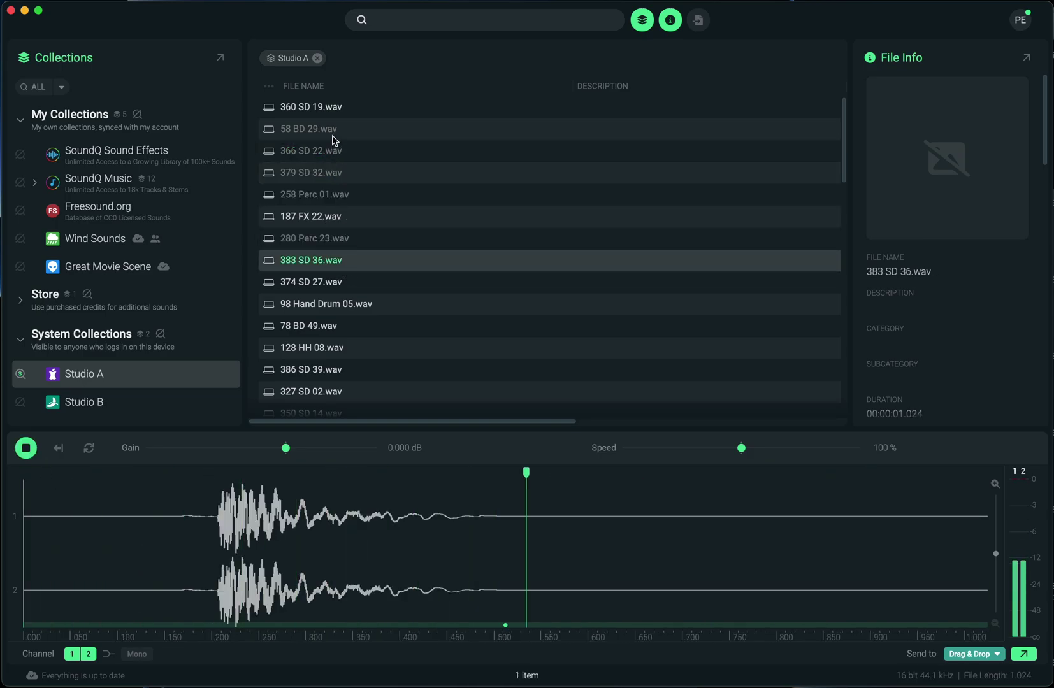
Drag the eight files 360 SD 19.wav through 383 SD 36.wav onto Wind Sounds.
{"action": "left_click", "coordinate": [336, 112], "text": "shift"}
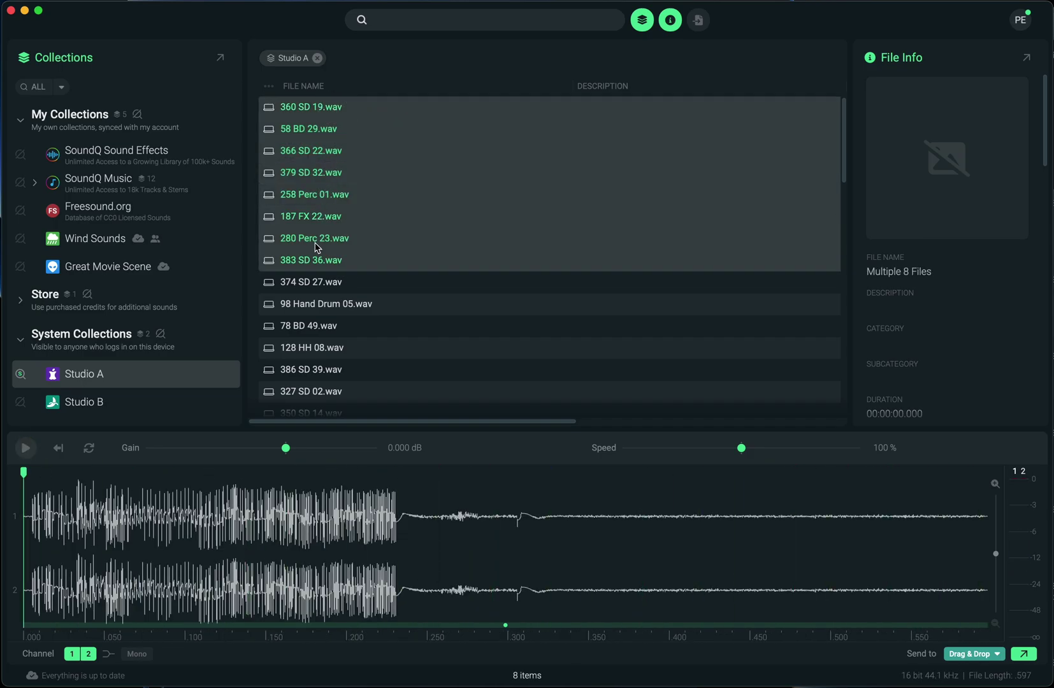
{"action": "left_click_drag", "start_coordinate": [326, 244], "coordinate": [98, 242]}
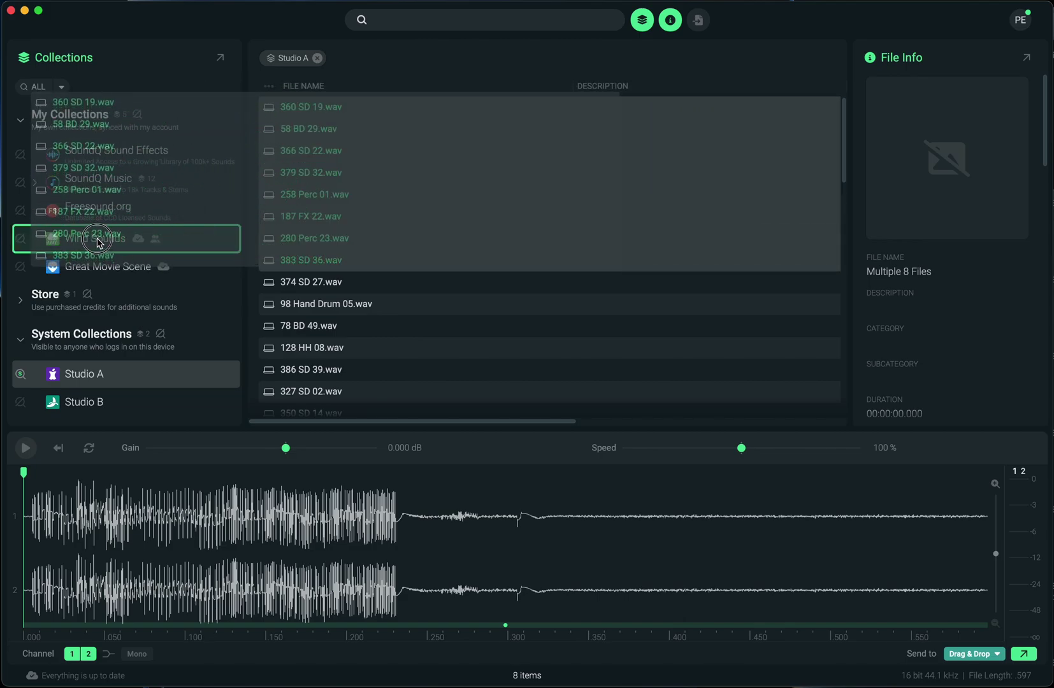
{"action": "left_click_drag", "start_coordinate": [98, 242], "coordinate": [99, 242]}
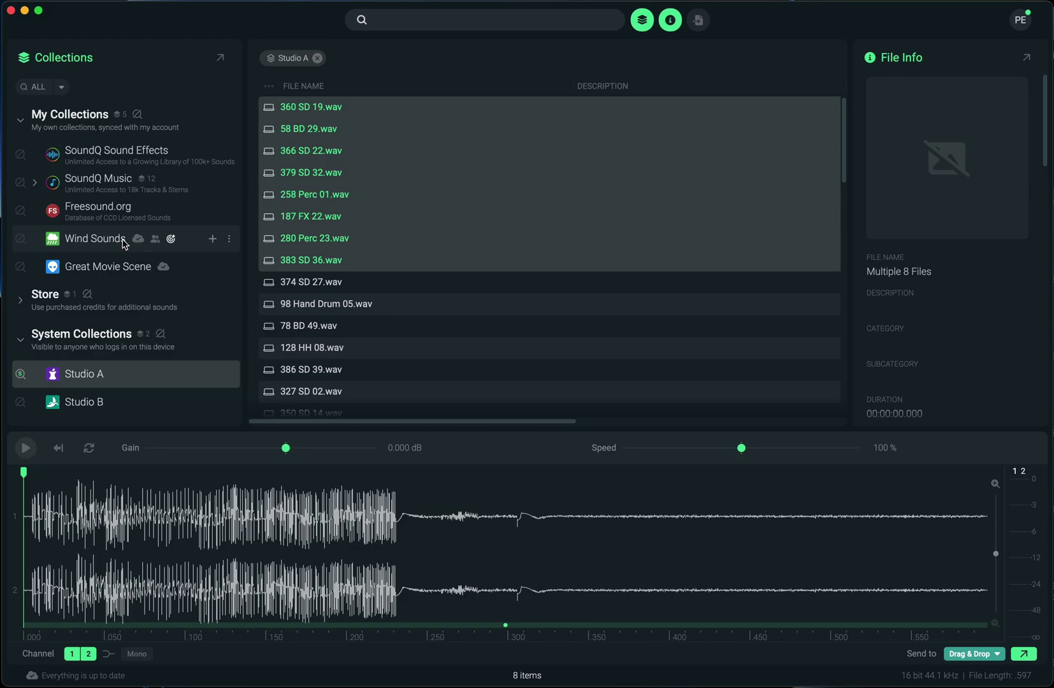
Open Wind Sounds and scroll its file list to find the added drum files.
{"action": "left_click", "coordinate": [123, 241]}
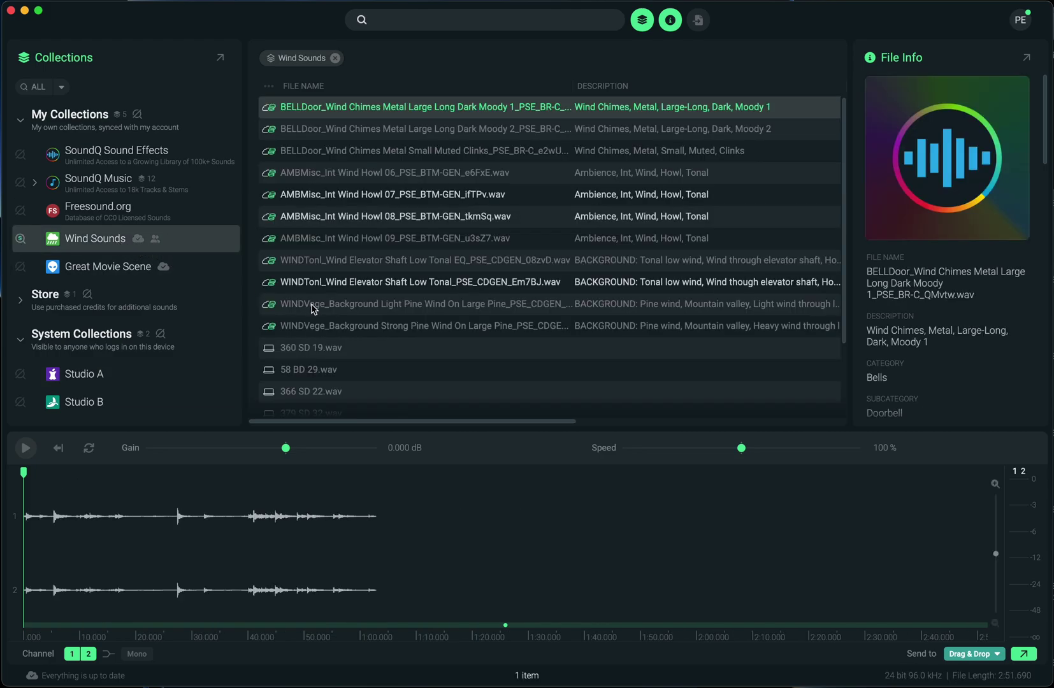
{"action": "scroll", "coordinate": [387, 312], "scroll_direction": "down", "scroll_amount": 2}
{"action": "scroll", "coordinate": [386, 185], "scroll_direction": "up", "scroll_amount": 2}
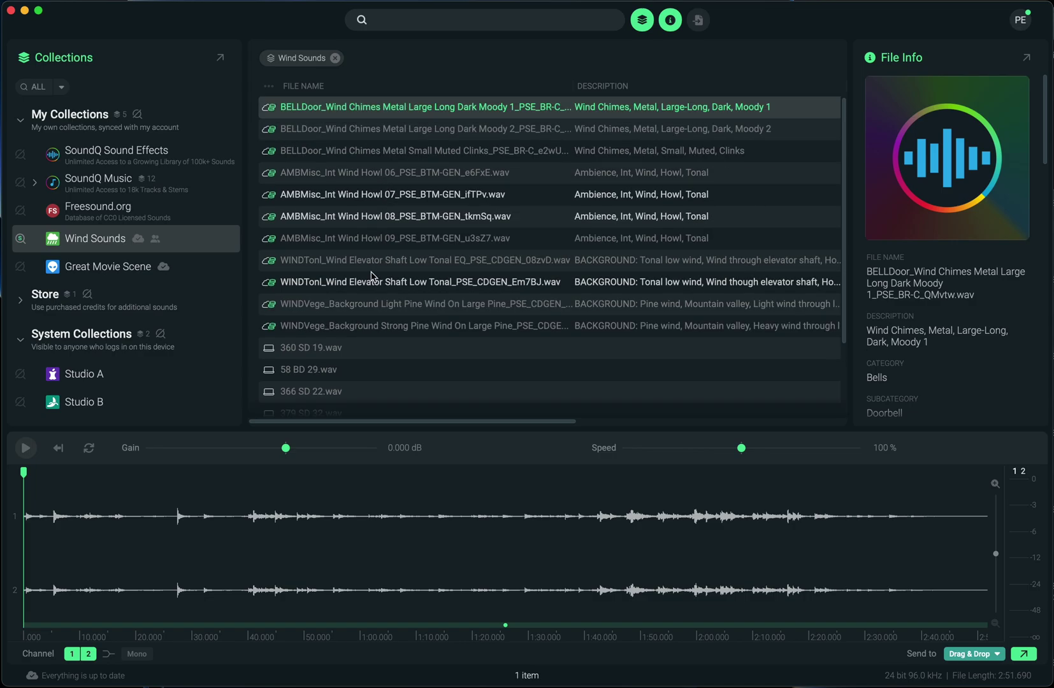
{"action": "scroll", "coordinate": [532, 157], "scroll_direction": "down", "scroll_amount": 3}
{"action": "scroll", "coordinate": [532, 157], "scroll_direction": "right", "scroll_amount": 8}
{"action": "scroll", "coordinate": [532, 156], "scroll_direction": "left", "scroll_amount": 8}
{"action": "scroll", "coordinate": [534, 159], "scroll_direction": "down", "scroll_amount": 3}
{"action": "scroll", "coordinate": [533, 159], "scroll_direction": "right", "scroll_amount": 8}
{"action": "scroll", "coordinate": [534, 159], "scroll_direction": "left", "scroll_amount": 8}
{"action": "scroll", "coordinate": [533, 159], "scroll_direction": "up", "scroll_amount": 3}
{"action": "scroll", "coordinate": [519, 260], "scroll_direction": "down", "scroll_amount": 3}
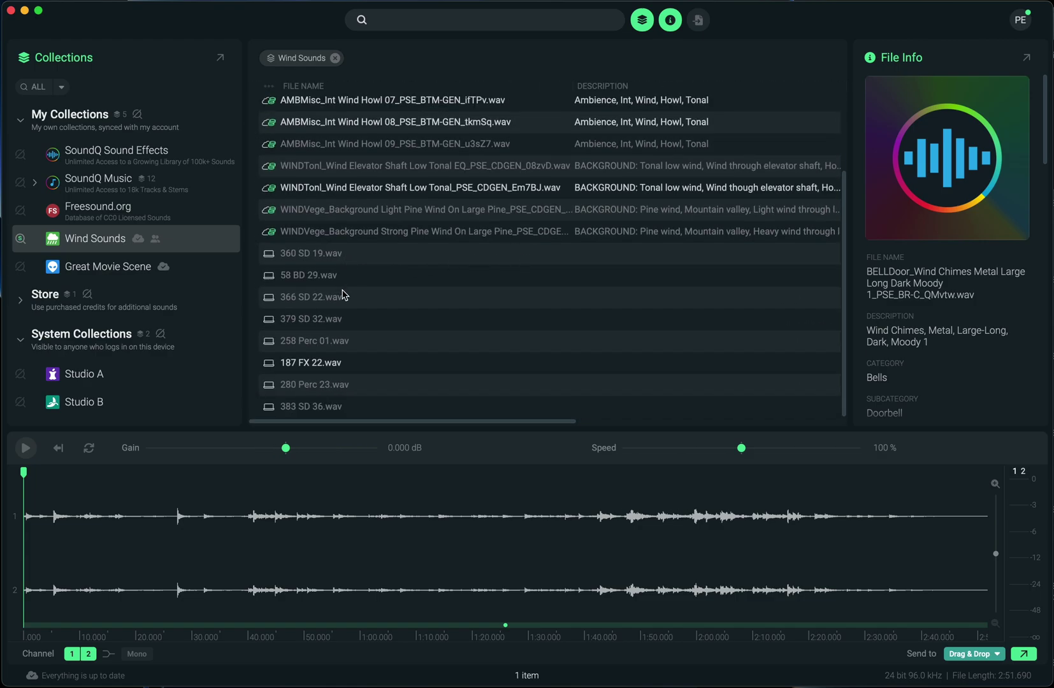
Load the newly added 360 SD 19.wav into the player.
{"action": "left_click", "coordinate": [348, 258]}
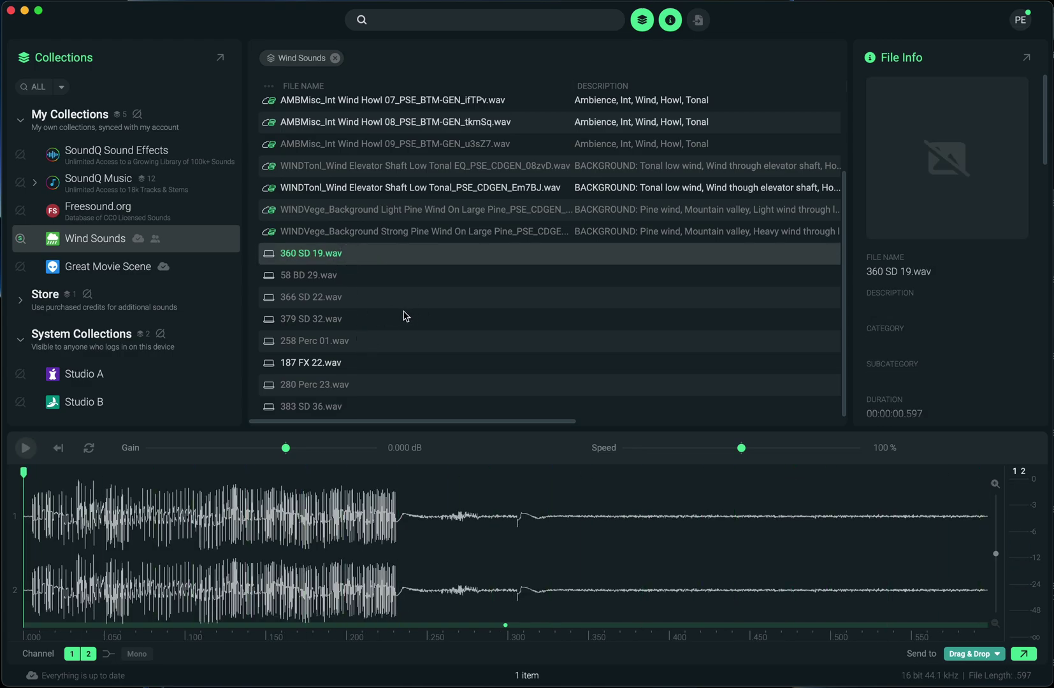
{"action": "scroll", "coordinate": [405, 317], "scroll_direction": "right", "scroll_amount": 10}
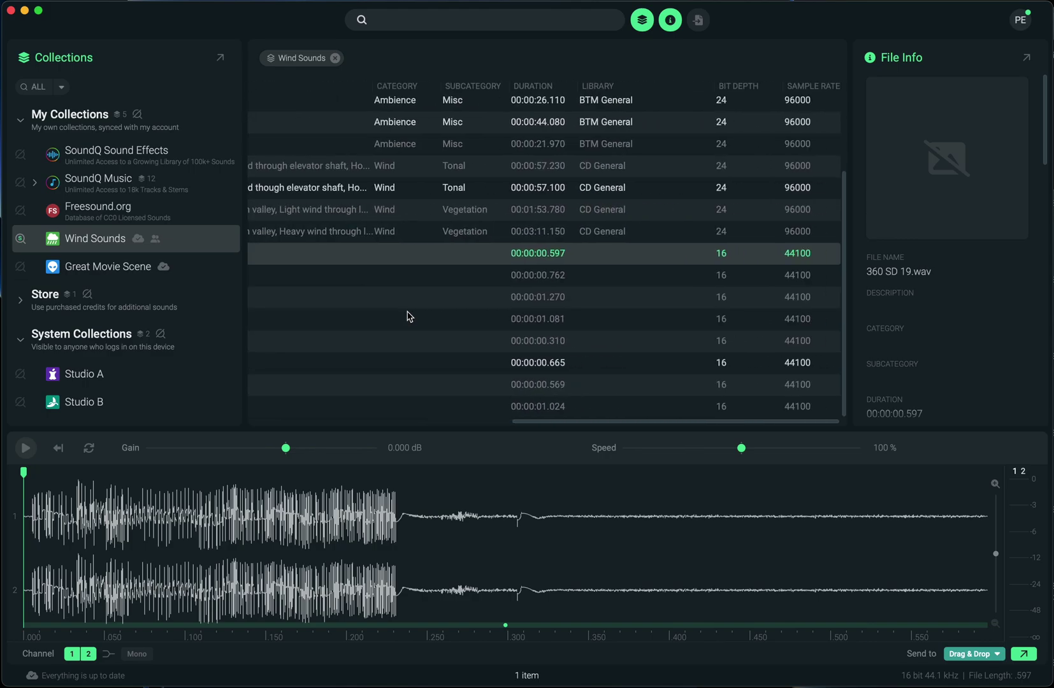
{"action": "scroll", "coordinate": [409, 317], "scroll_direction": "left", "scroll_amount": 10}
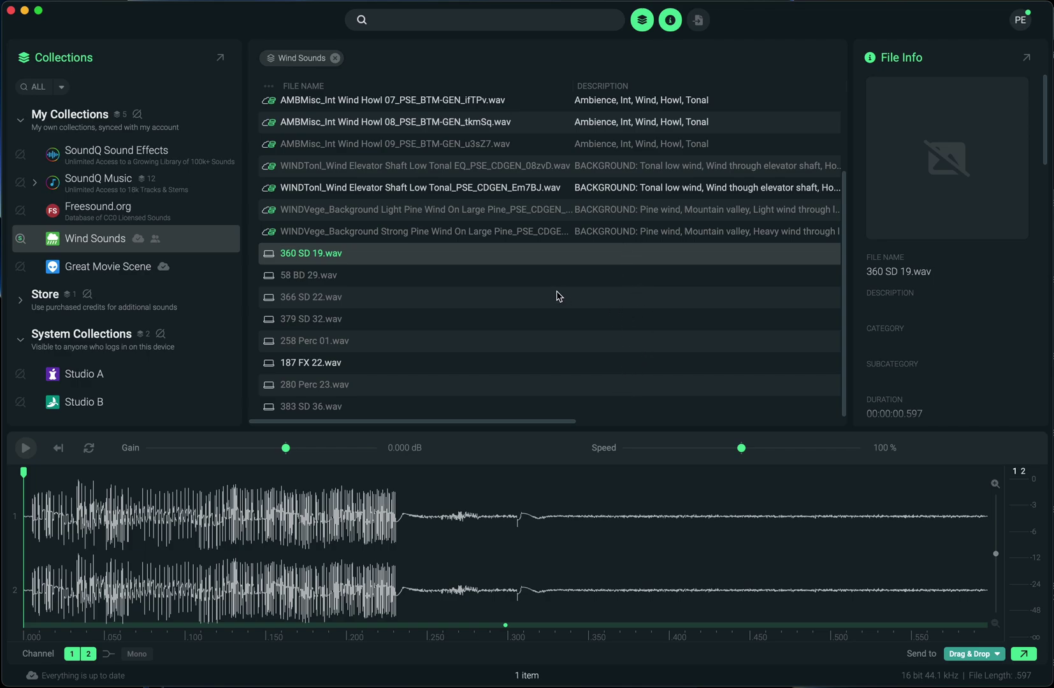
{"action": "scroll", "coordinate": [464, 369], "scroll_direction": "up", "scroll_amount": 3}
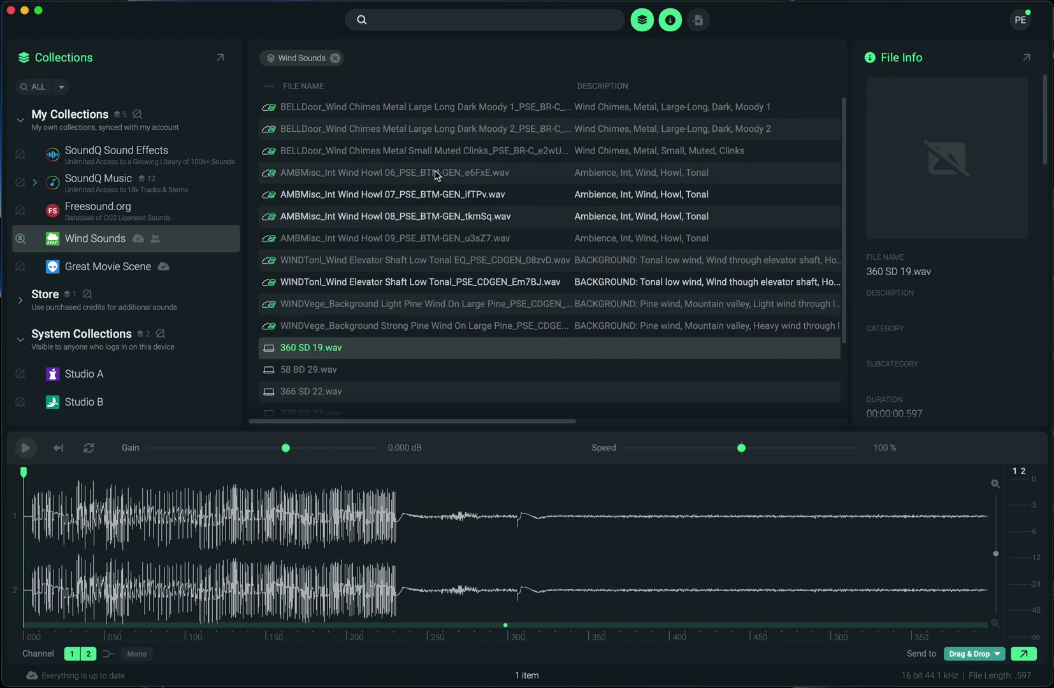
{"action": "left_click", "coordinate": [434, 130]}
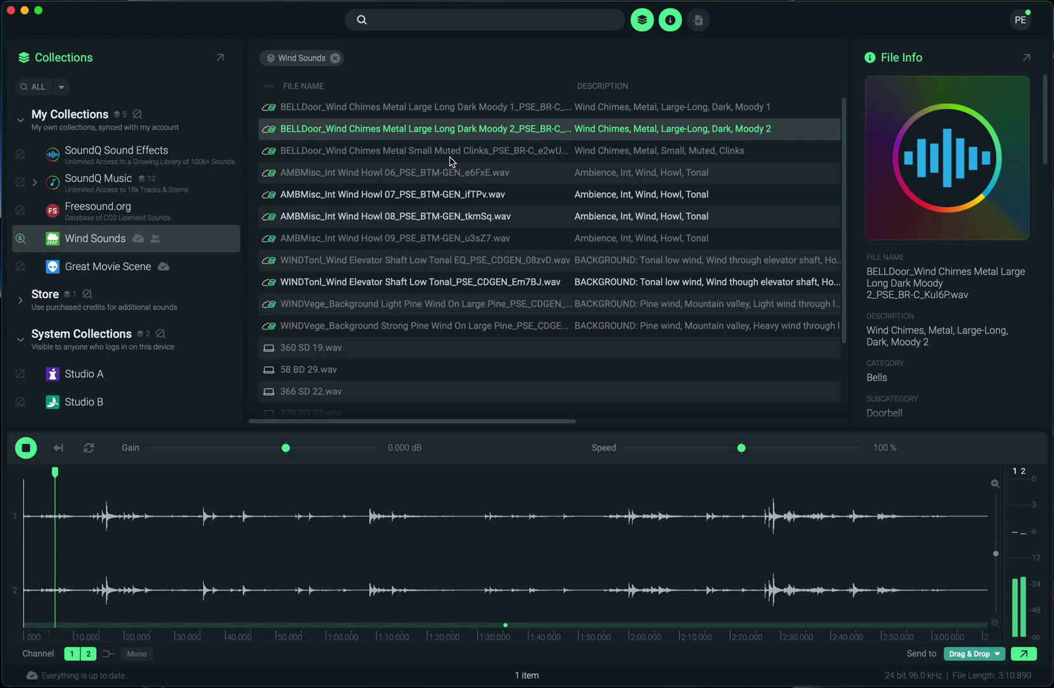
{"action": "left_click", "coordinate": [430, 211]}
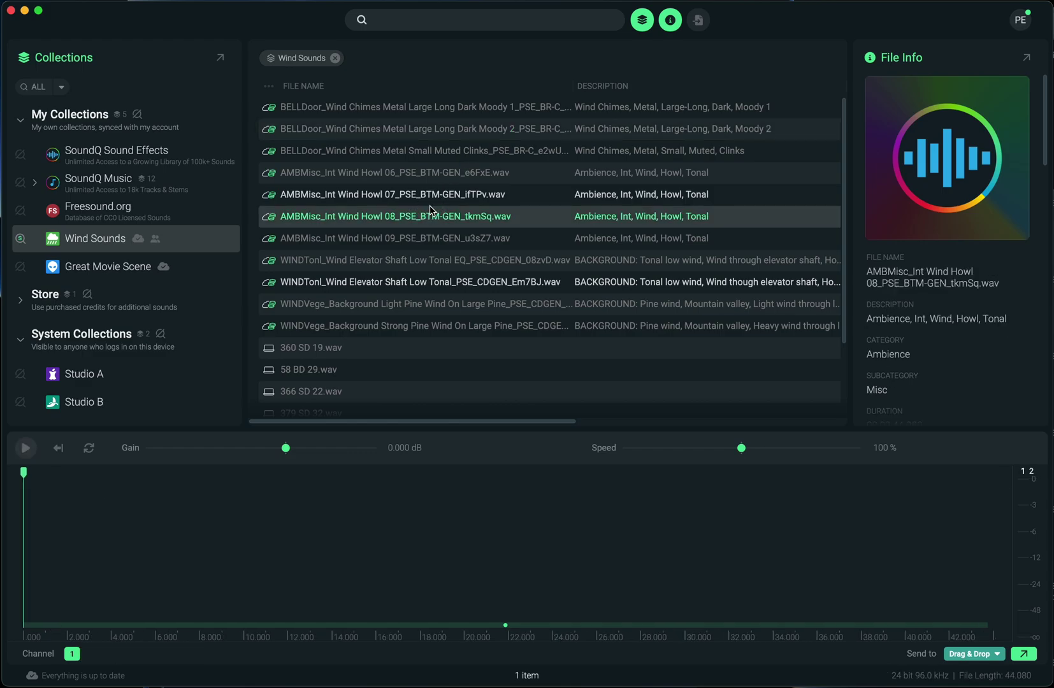
{"action": "left_click", "coordinate": [459, 243]}
{"action": "key", "text": "space"}
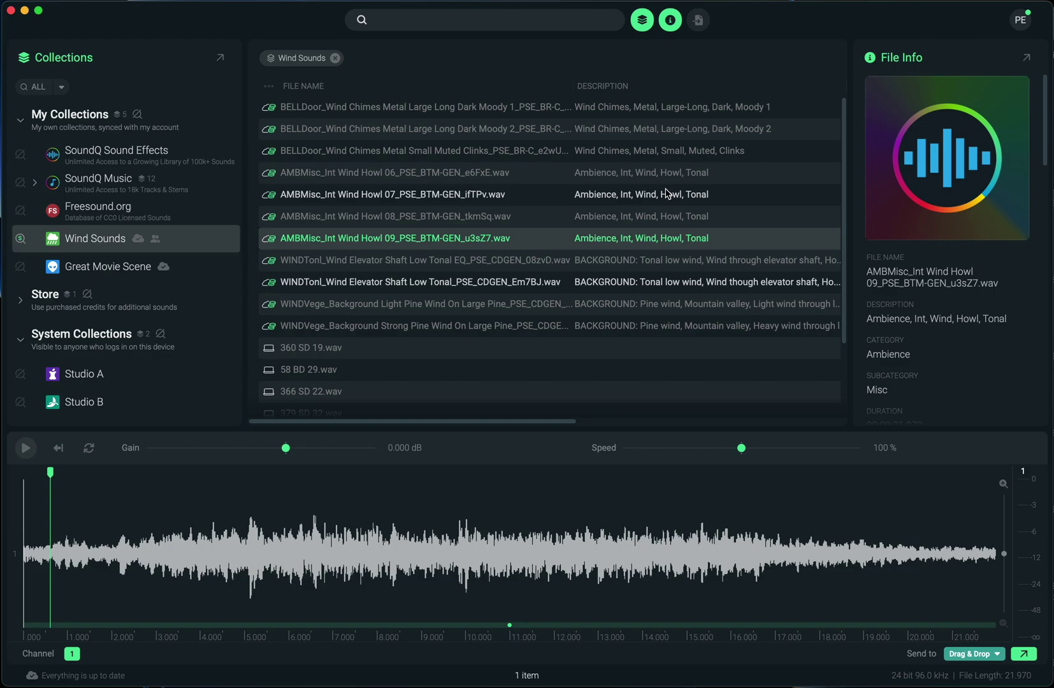